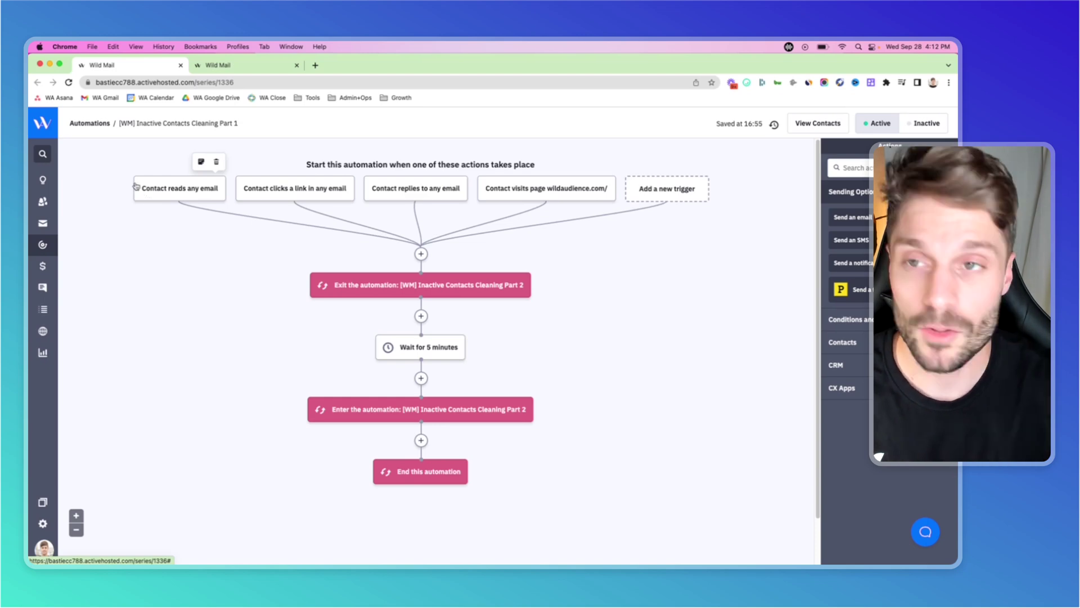
{"action": "left_click", "coordinate": [227, 69]}
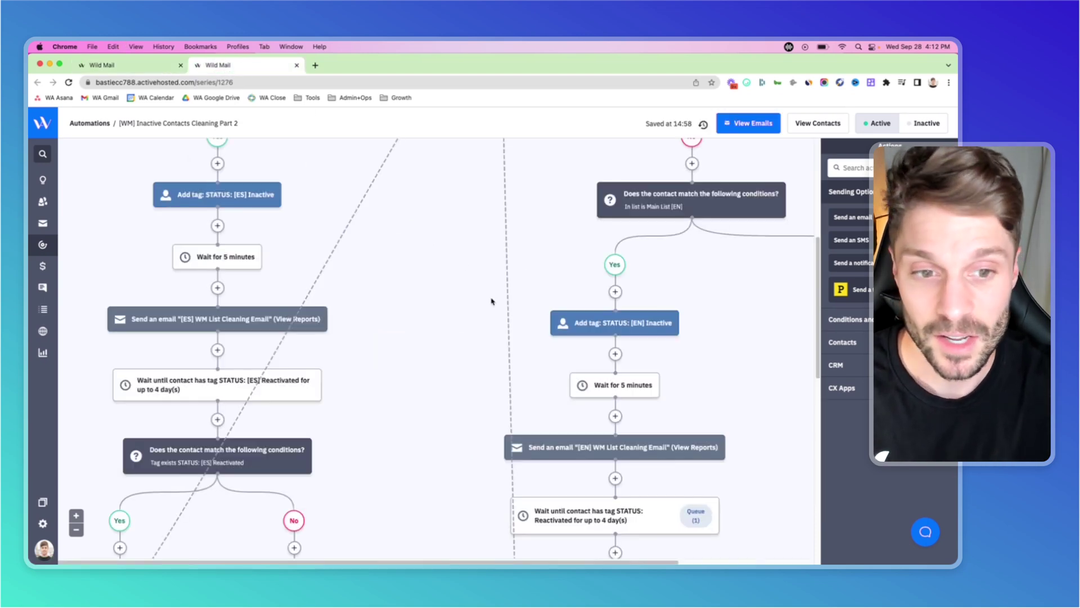
{"action": "scroll", "coordinate": [491, 301], "scroll_direction": "down", "scroll_amount": 5}
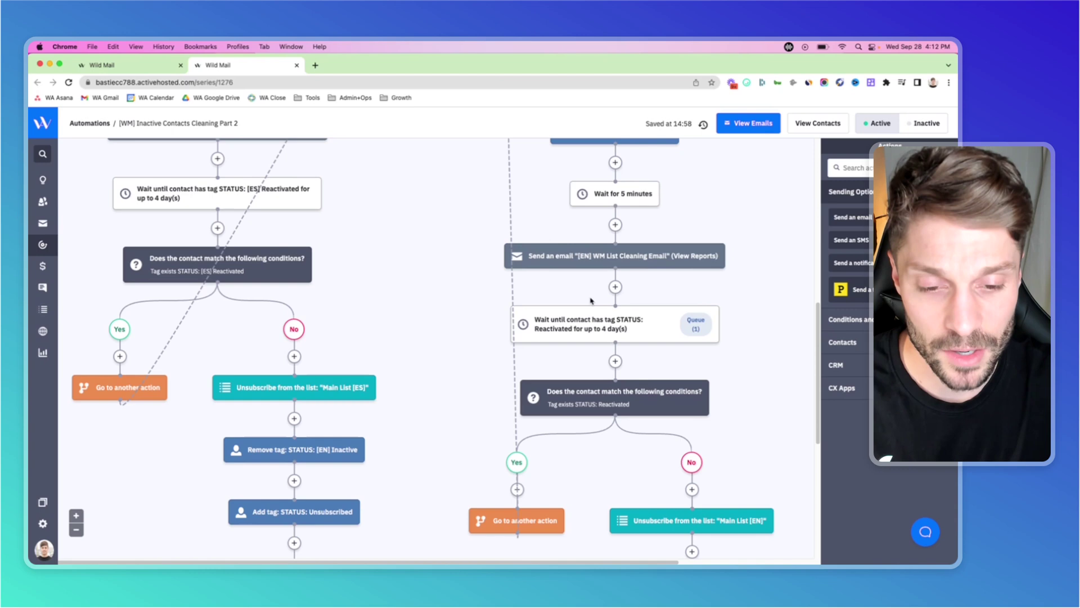
{"action": "scroll", "coordinate": [594, 324], "scroll_direction": "down", "scroll_amount": 1}
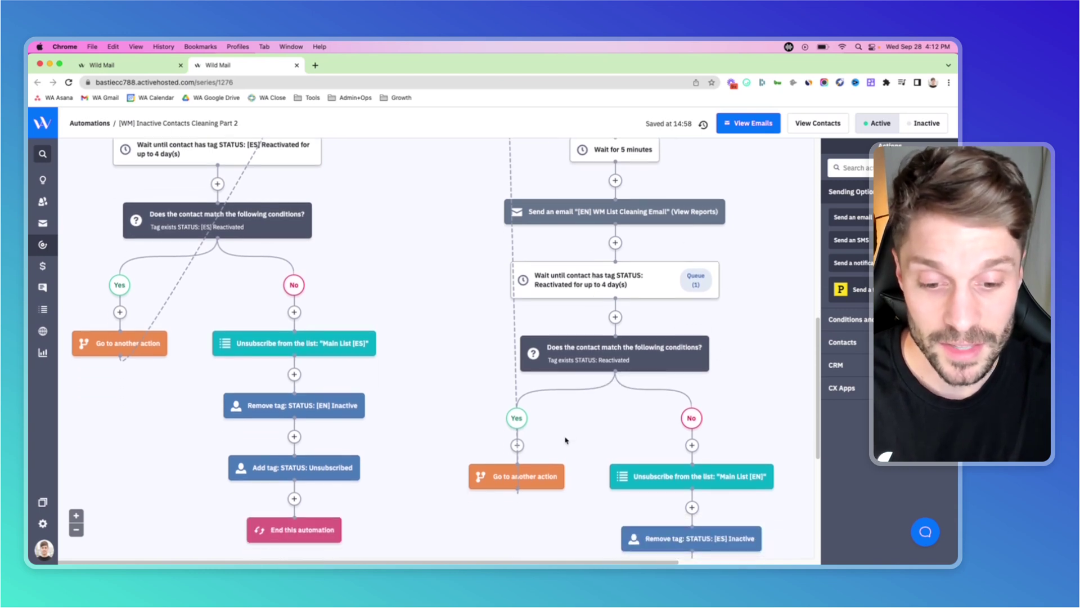
{"action": "scroll", "coordinate": [539, 255], "scroll_direction": "up", "scroll_amount": 10}
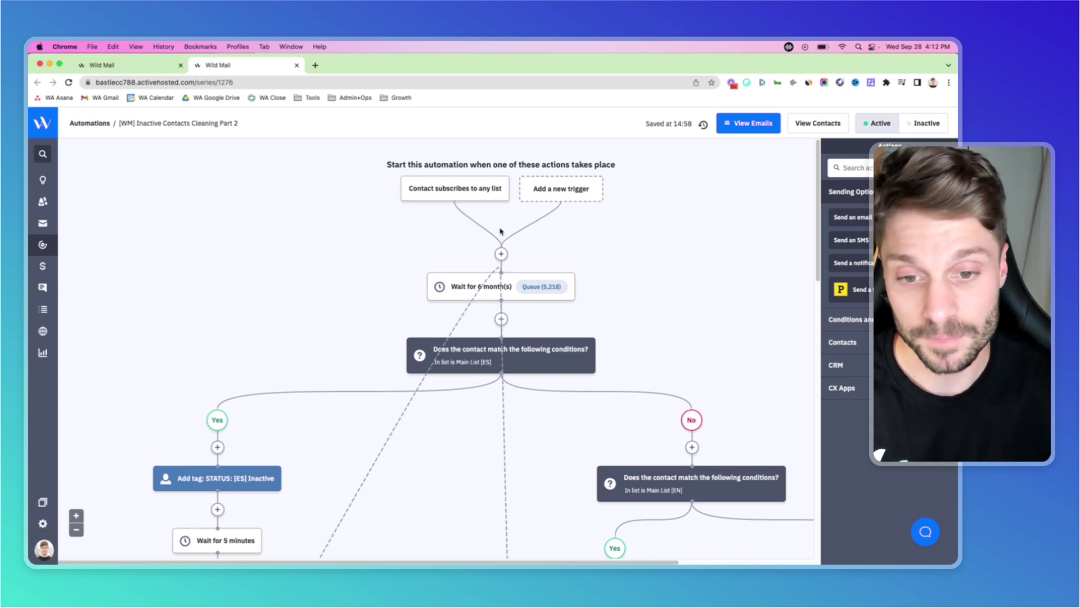
{"action": "scroll", "coordinate": [506, 236], "scroll_direction": "down", "scroll_amount": 2}
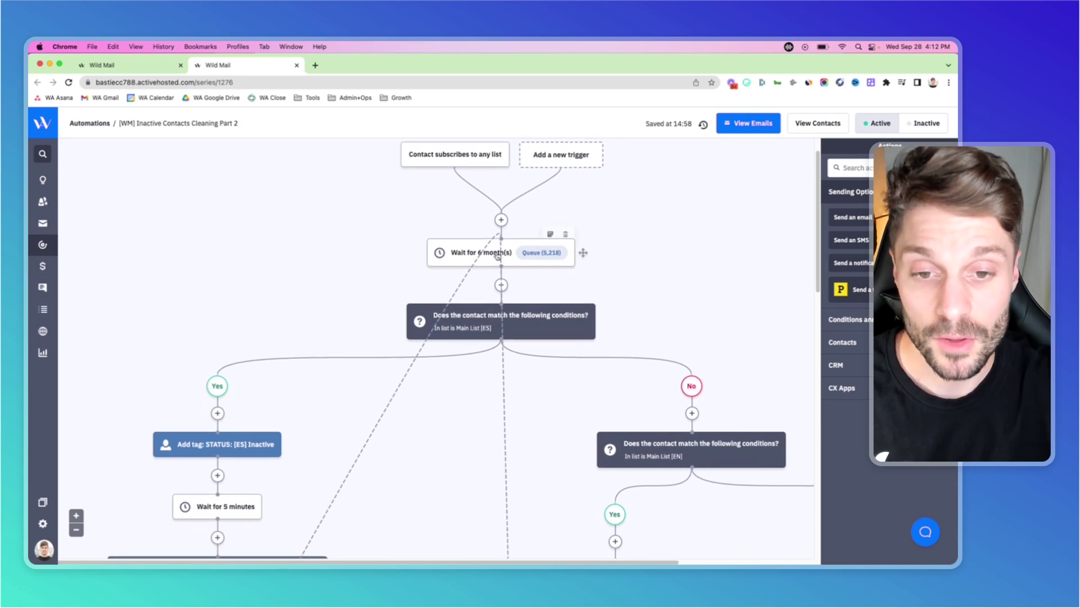
{"action": "scroll", "coordinate": [514, 257], "scroll_direction": "down", "scroll_amount": 1}
{"action": "scroll", "coordinate": [513, 257], "scroll_direction": "down", "scroll_amount": 1}
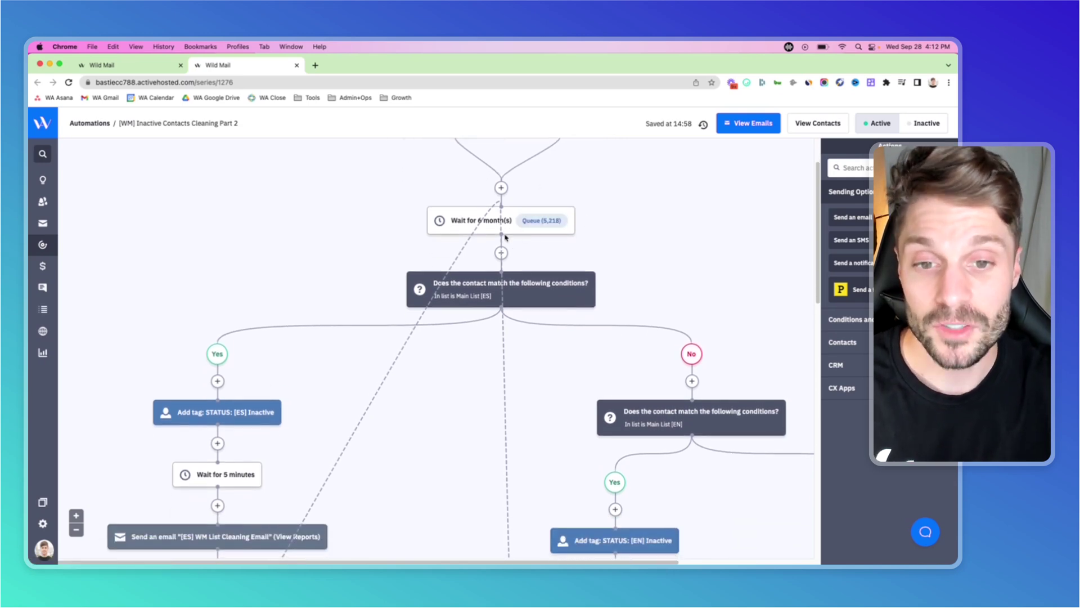
{"action": "scroll", "coordinate": [506, 231], "scroll_direction": "down", "scroll_amount": 1}
{"action": "scroll", "coordinate": [506, 220], "scroll_direction": "down", "scroll_amount": 3}
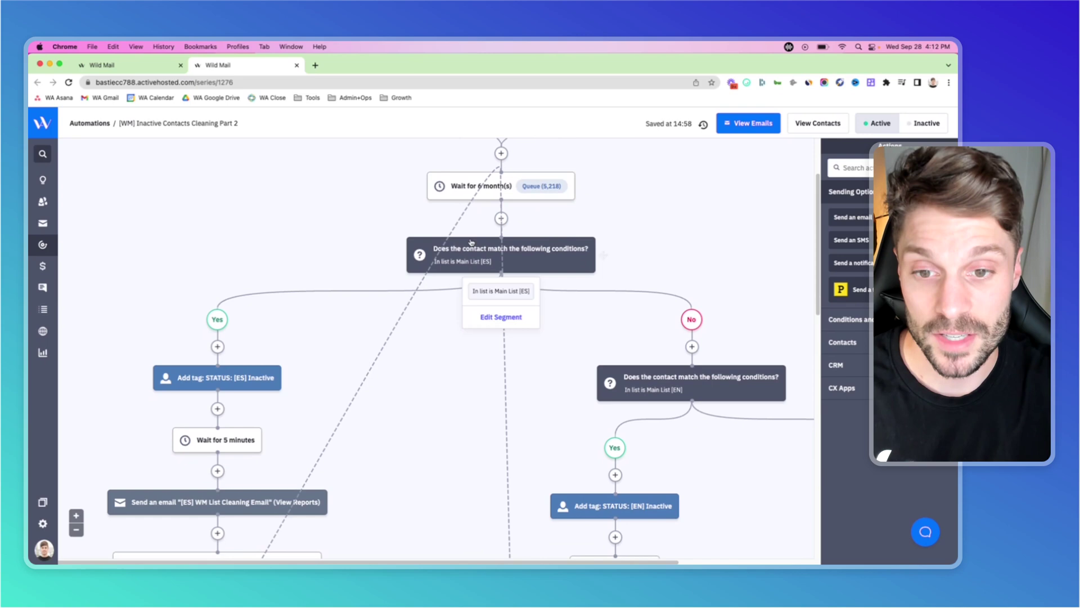
{"action": "scroll", "coordinate": [497, 205], "scroll_direction": "down", "scroll_amount": 1}
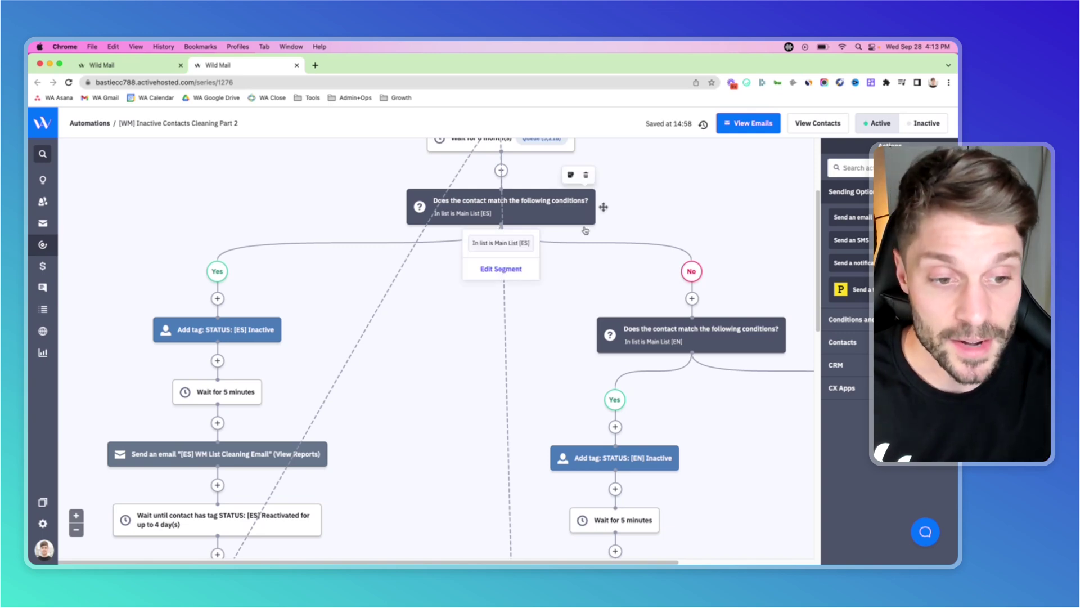
{"action": "scroll", "coordinate": [598, 330], "scroll_direction": "down", "scroll_amount": 4}
{"action": "scroll", "coordinate": [567, 306], "scroll_direction": "up", "scroll_amount": 3}
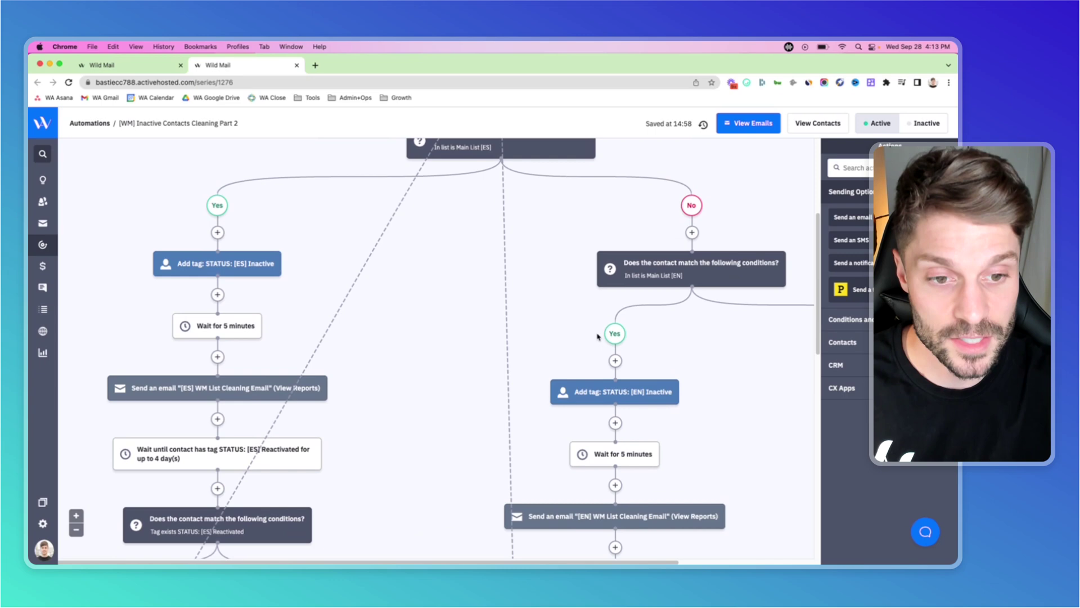
{"action": "scroll", "coordinate": [585, 332], "scroll_direction": "right", "scroll_amount": 5}
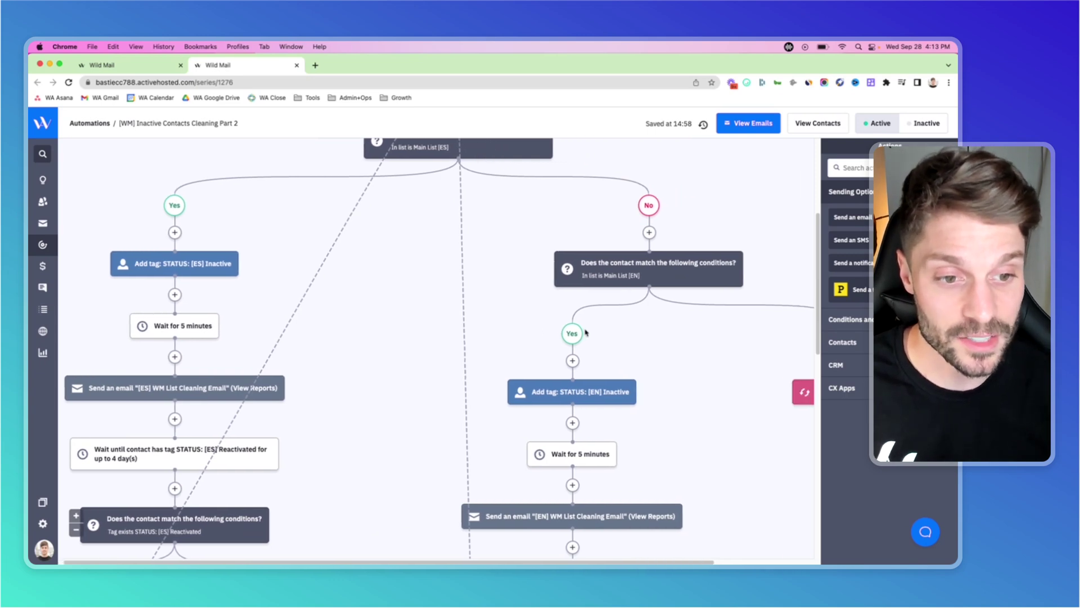
{"action": "scroll", "coordinate": [585, 332], "scroll_direction": "down", "scroll_amount": 5}
{"action": "scroll", "coordinate": [585, 332], "scroll_direction": "left", "scroll_amount": 1}
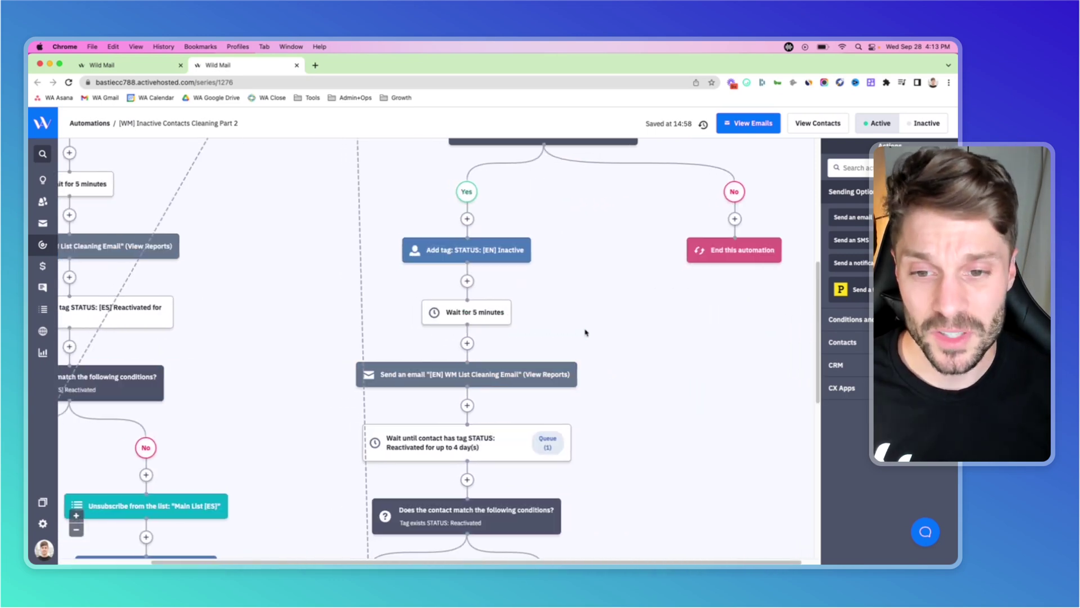
{"action": "scroll", "coordinate": [465, 260], "scroll_direction": "down", "scroll_amount": 1}
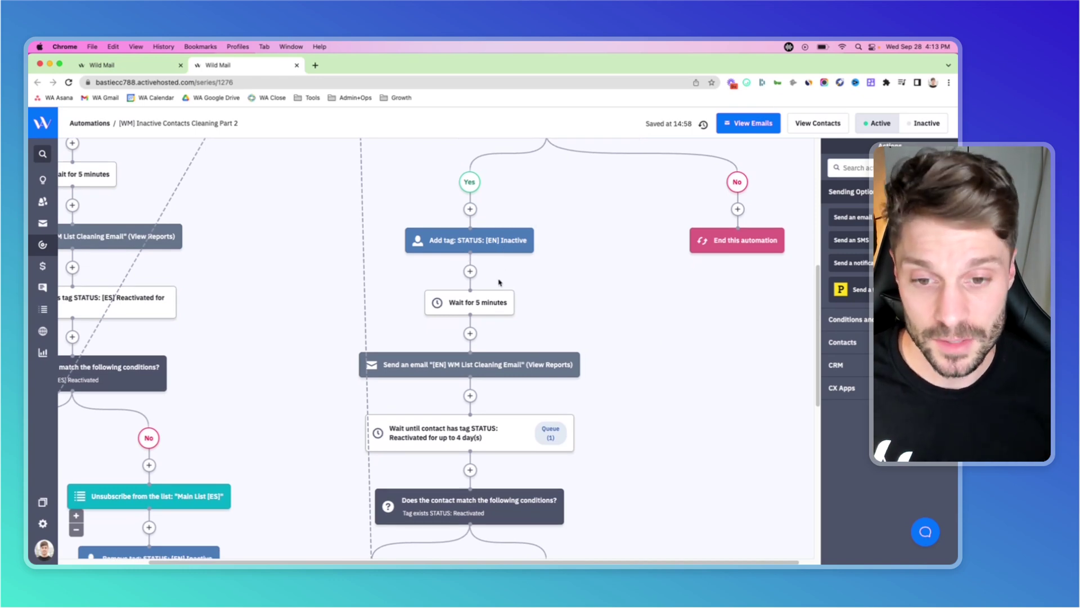
{"action": "scroll", "coordinate": [499, 282], "scroll_direction": "down", "scroll_amount": 2}
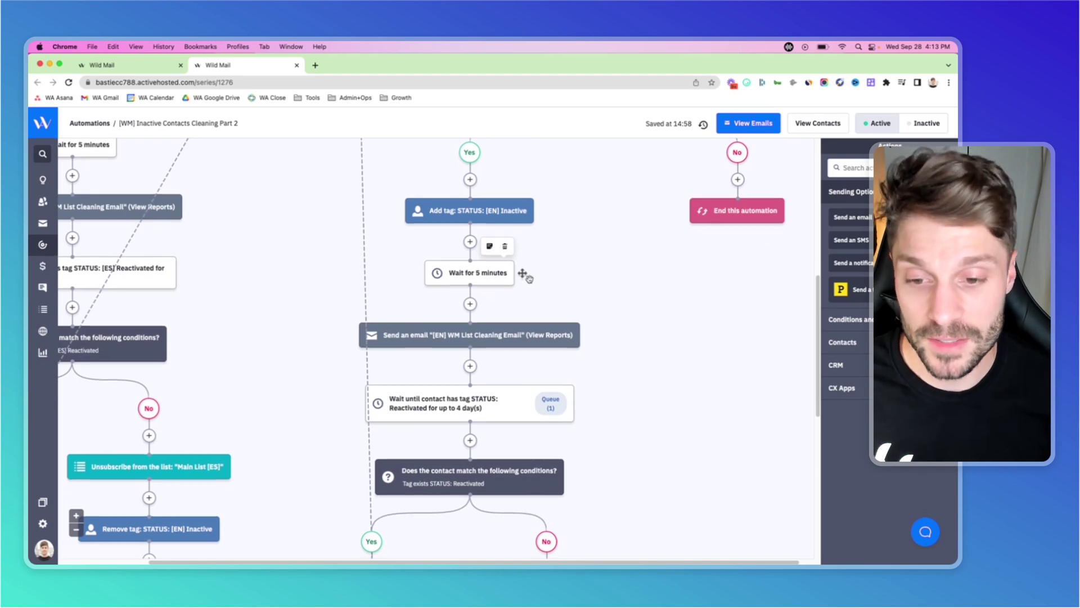
{"action": "scroll", "coordinate": [528, 277], "scroll_direction": "down", "scroll_amount": 4}
{"action": "mouse_move", "coordinate": [489, 285]}
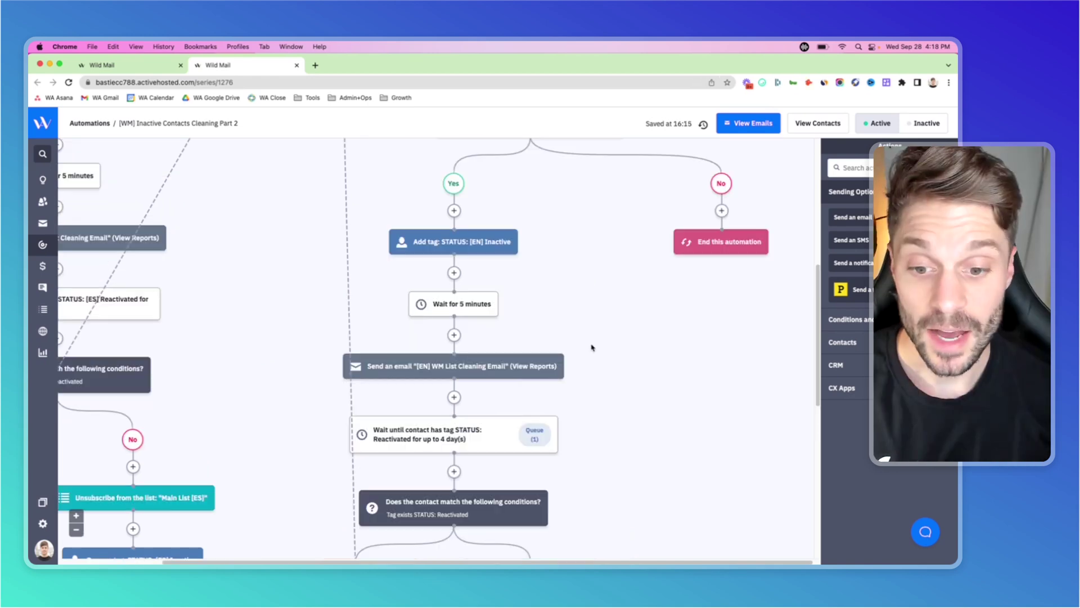
{"action": "scroll", "coordinate": [592, 347], "scroll_direction": "down", "scroll_amount": 3}
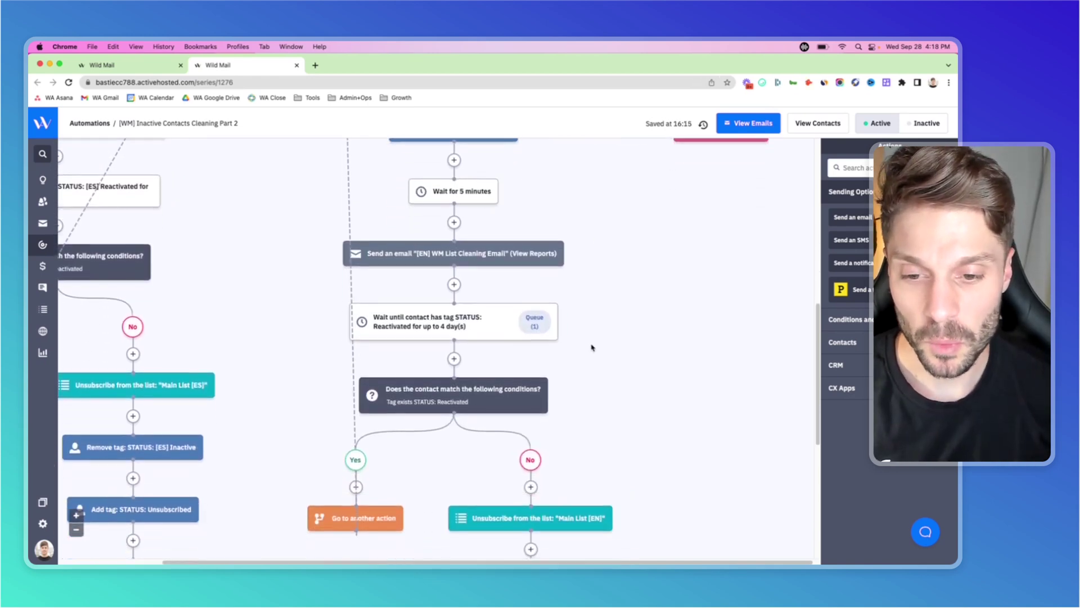
{"action": "mouse_move", "coordinate": [441, 317]}
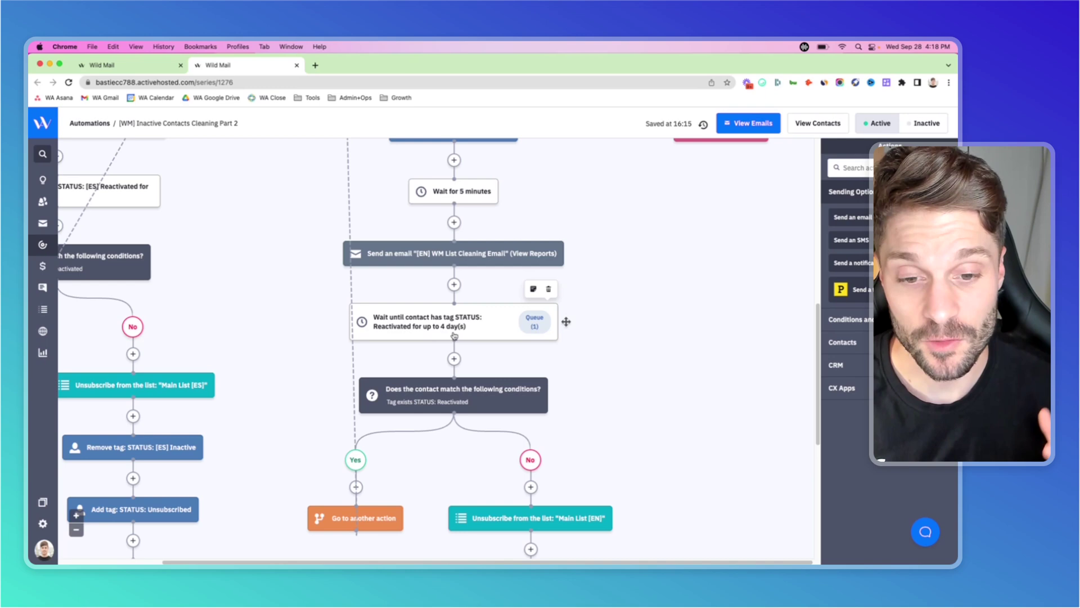
{"action": "scroll", "coordinate": [454, 336], "scroll_direction": "down", "scroll_amount": 2}
{"action": "mouse_move", "coordinate": [446, 343]}
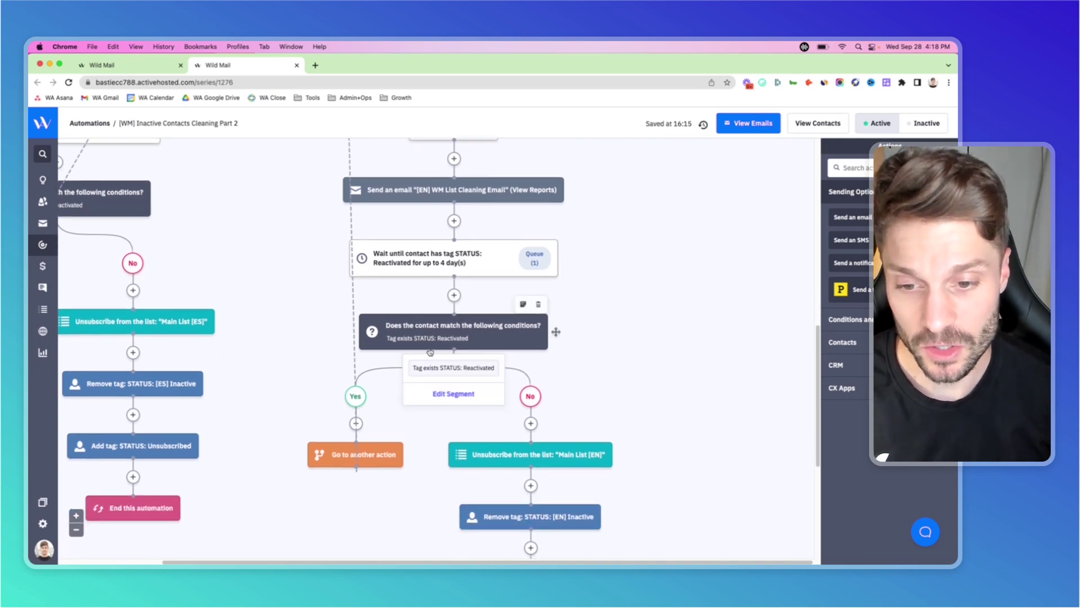
{"action": "scroll", "coordinate": [457, 342], "scroll_direction": "down", "scroll_amount": 1}
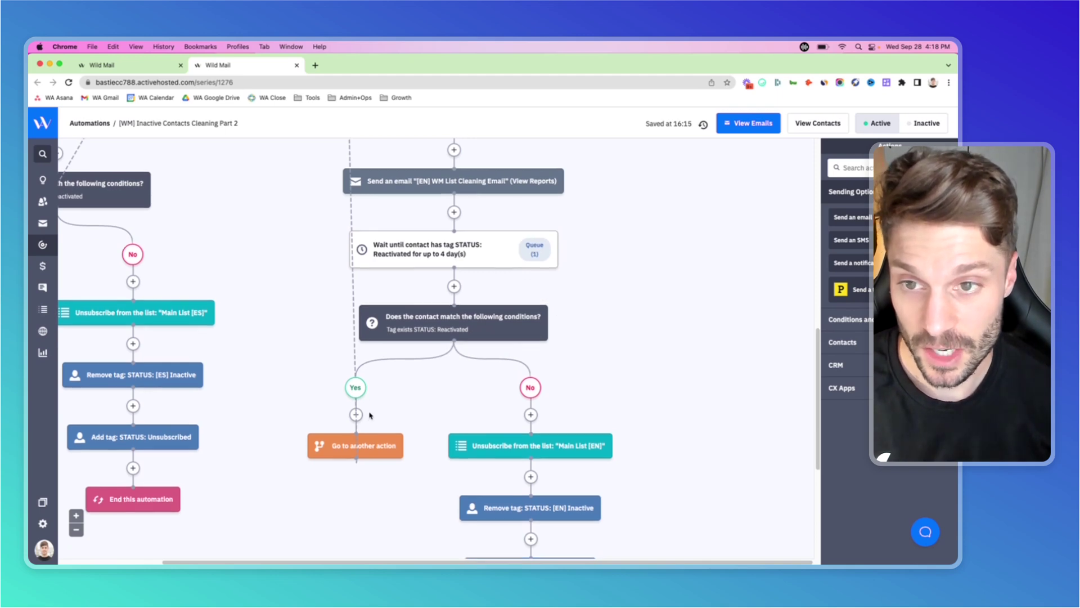
{"action": "scroll", "coordinate": [369, 394], "scroll_direction": "up", "scroll_amount": 15}
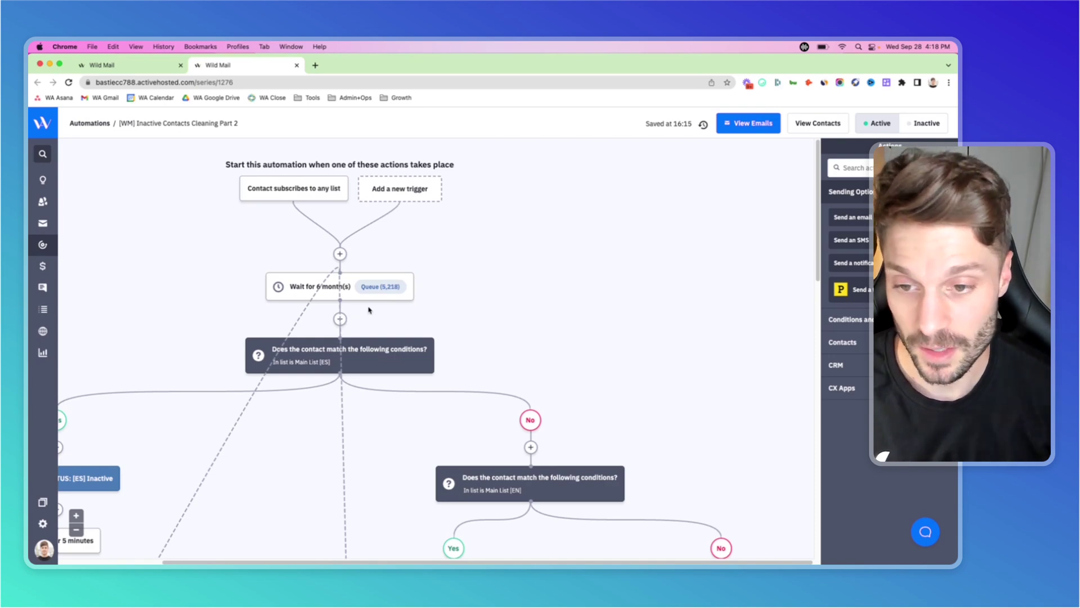
{"action": "mouse_move", "coordinate": [394, 358]}
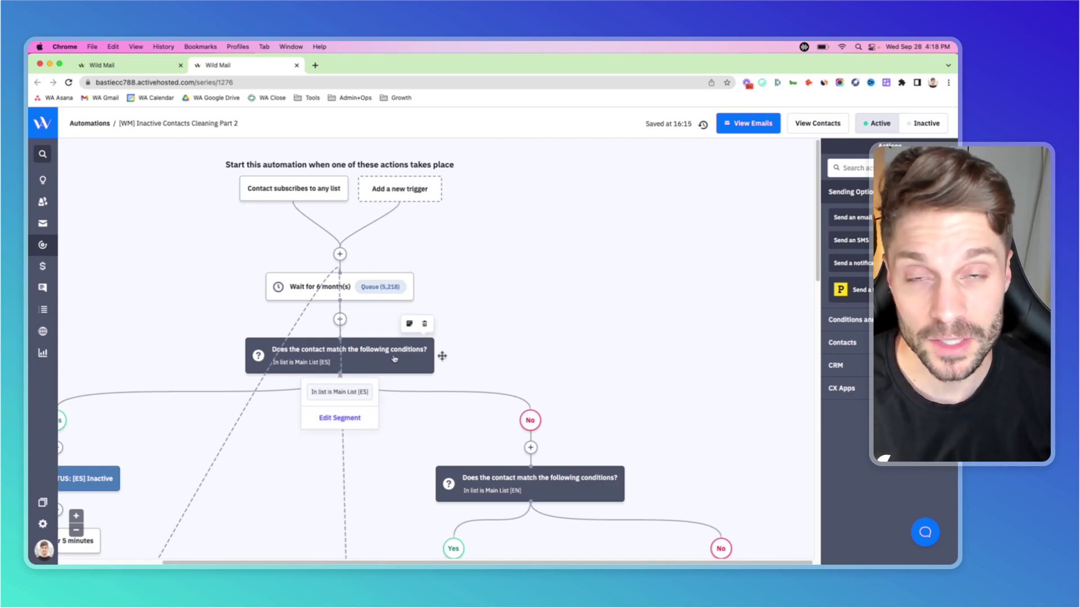
{"action": "scroll", "coordinate": [394, 357], "scroll_direction": "down", "scroll_amount": 10}
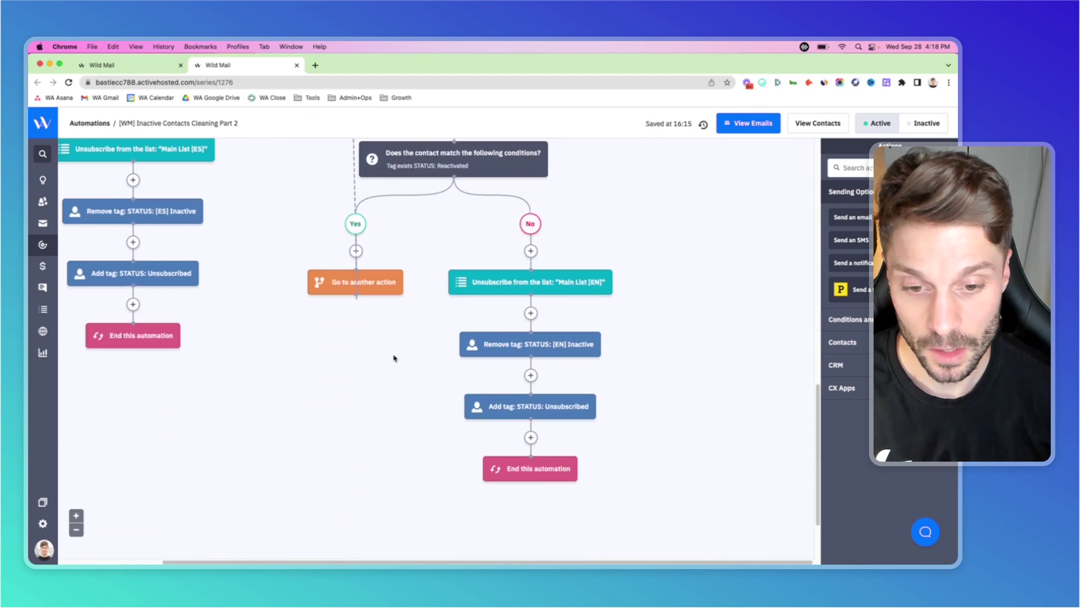
{"action": "scroll", "coordinate": [444, 307], "scroll_direction": "up", "scroll_amount": 4}
{"action": "mouse_move", "coordinate": [445, 232]}
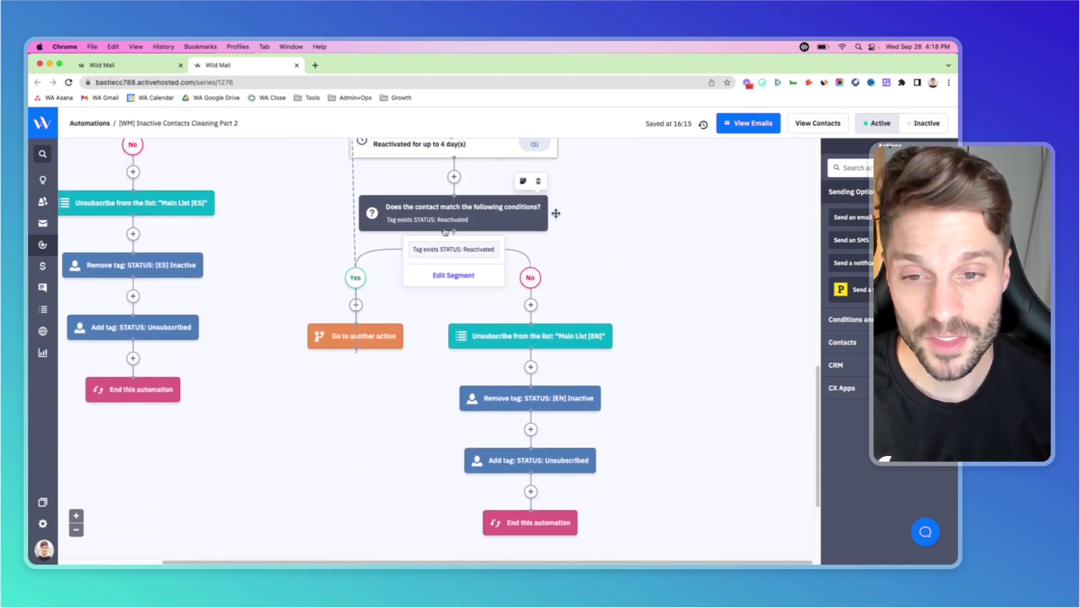
{"action": "scroll", "coordinate": [608, 244], "scroll_direction": "down", "scroll_amount": 1}
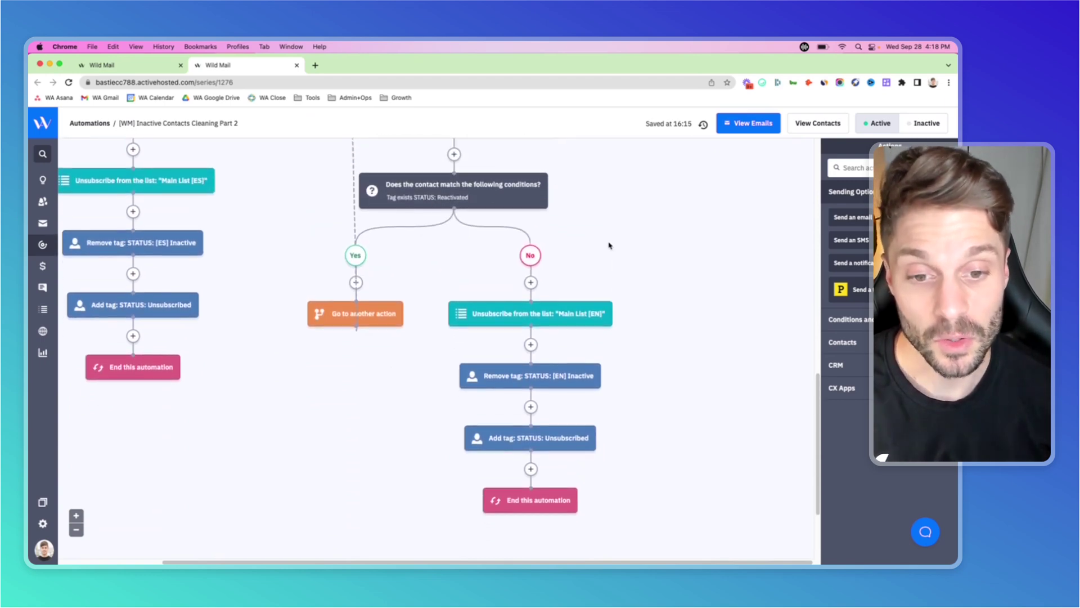
{"action": "mouse_move", "coordinate": [487, 319]}
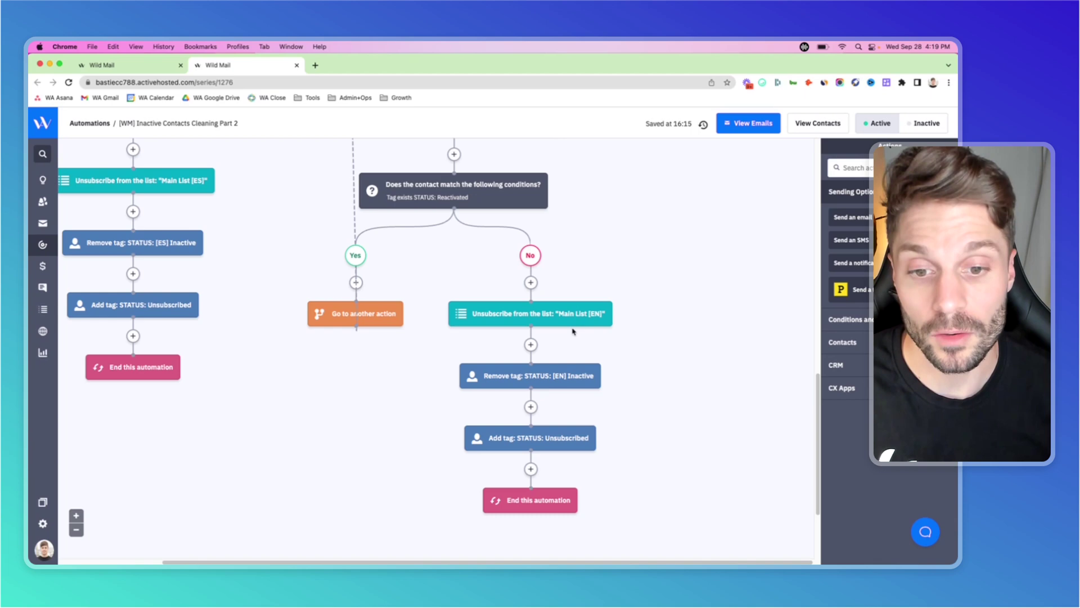
{"action": "scroll", "coordinate": [624, 318], "scroll_direction": "up", "scroll_amount": 1}
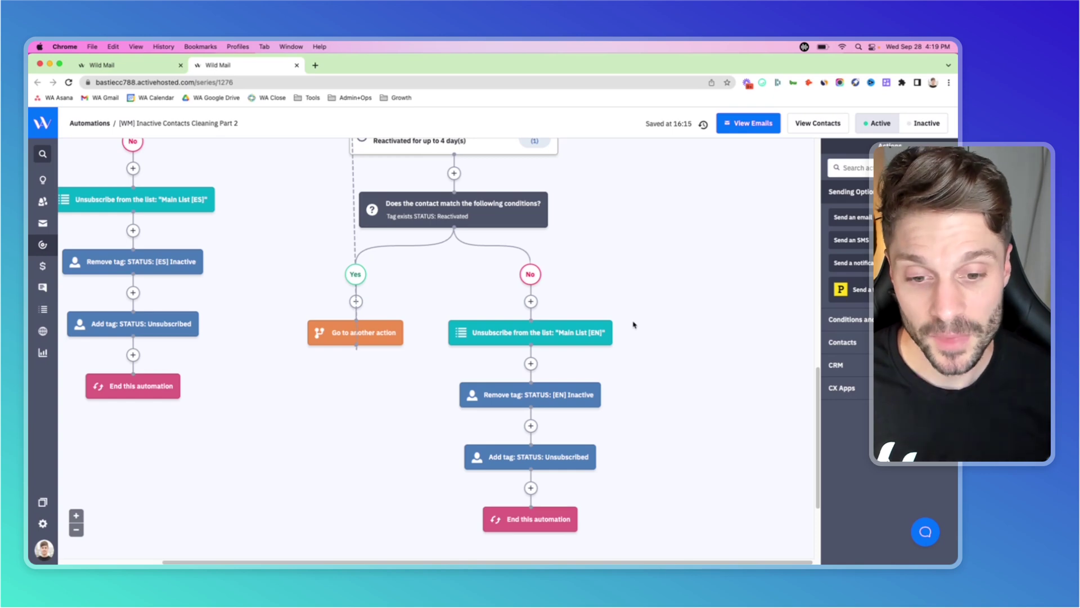
{"action": "scroll", "coordinate": [634, 324], "scroll_direction": "down", "scroll_amount": 3}
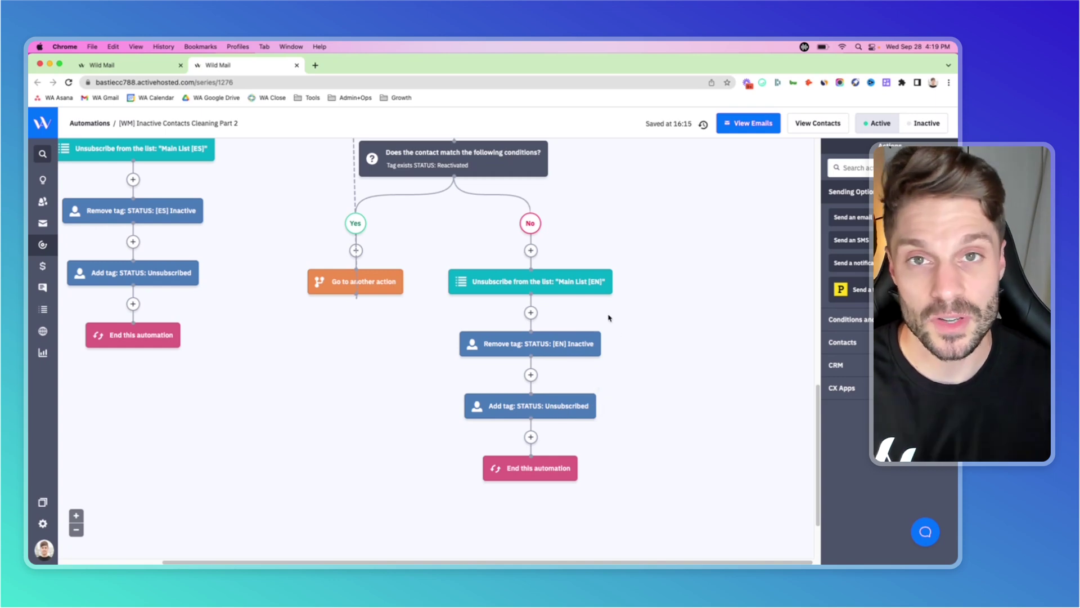
{"action": "scroll", "coordinate": [387, 160], "scroll_direction": "up", "scroll_amount": 10}
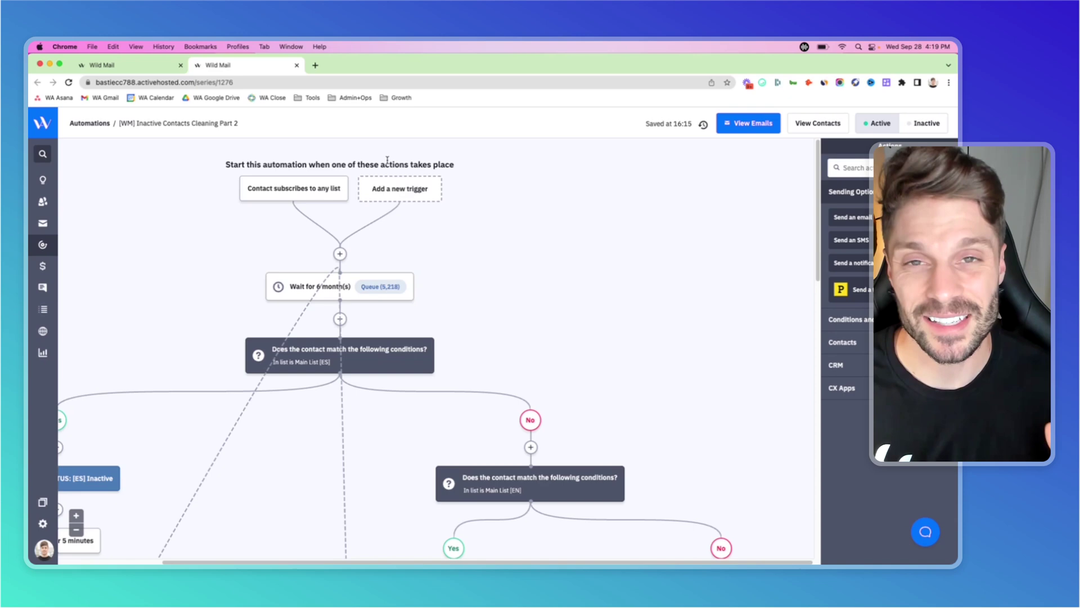
{"action": "left_click", "coordinate": [135, 65]}
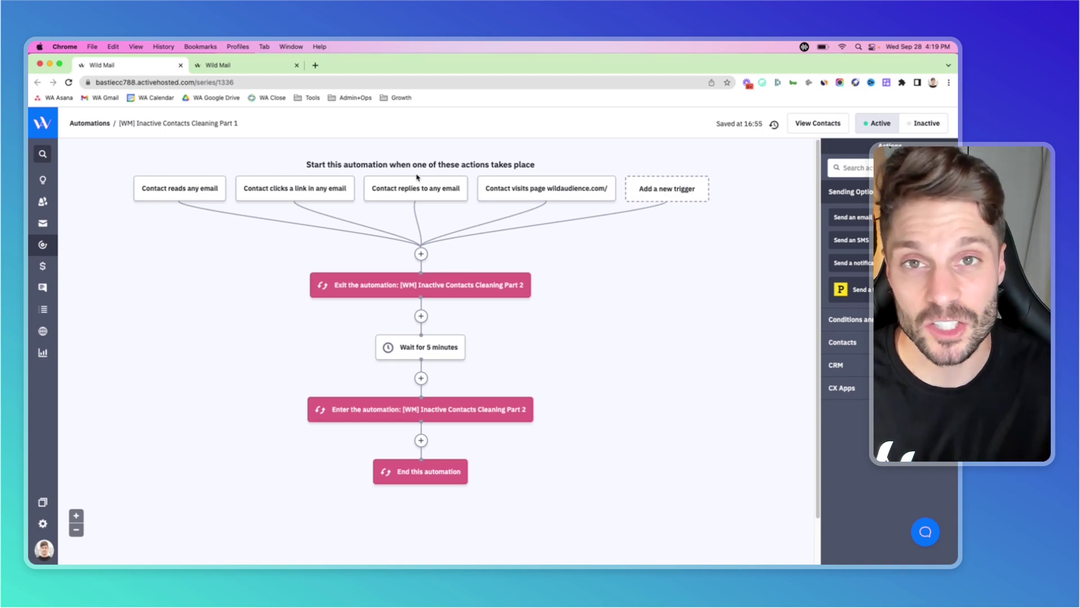
{"action": "scroll", "coordinate": [417, 270], "scroll_direction": "down", "scroll_amount": 1}
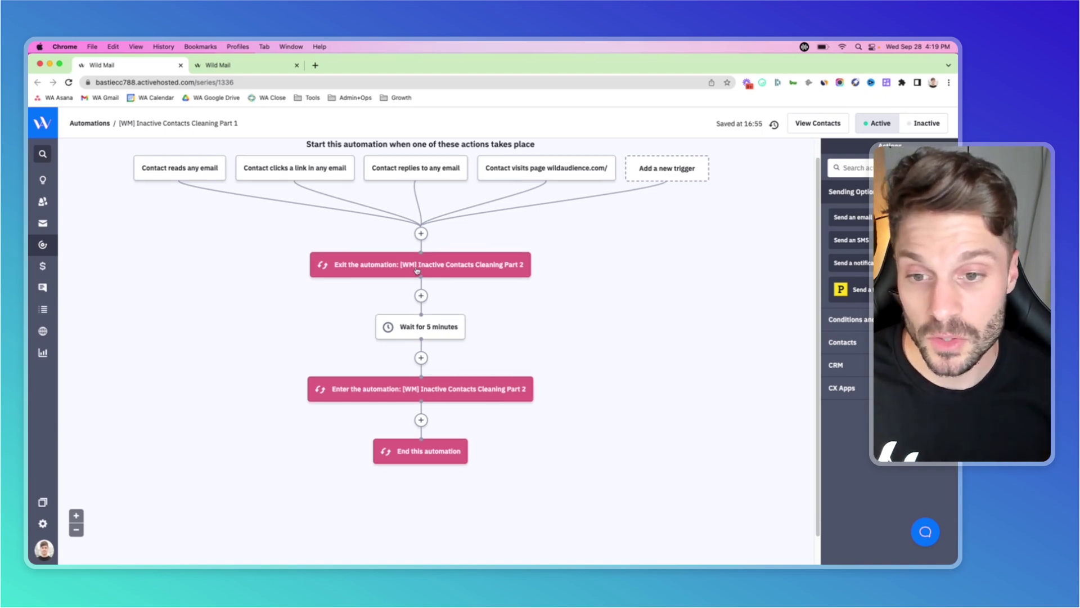
{"action": "left_click", "coordinate": [259, 65]}
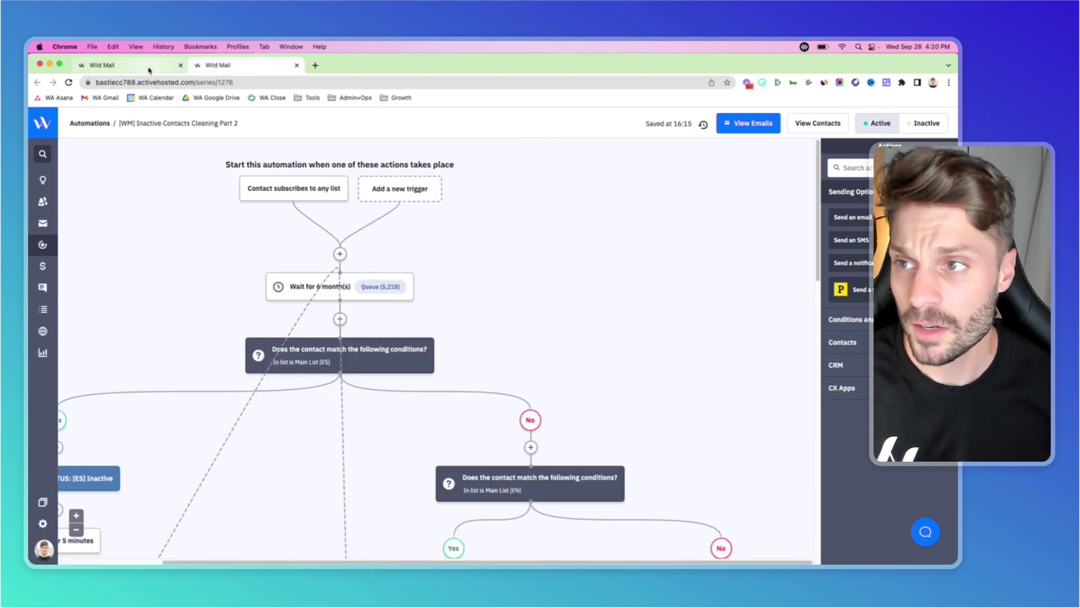
{"action": "left_click", "coordinate": [130, 65]}
{"action": "scroll", "coordinate": [453, 282], "scroll_direction": "down", "scroll_amount": 1}
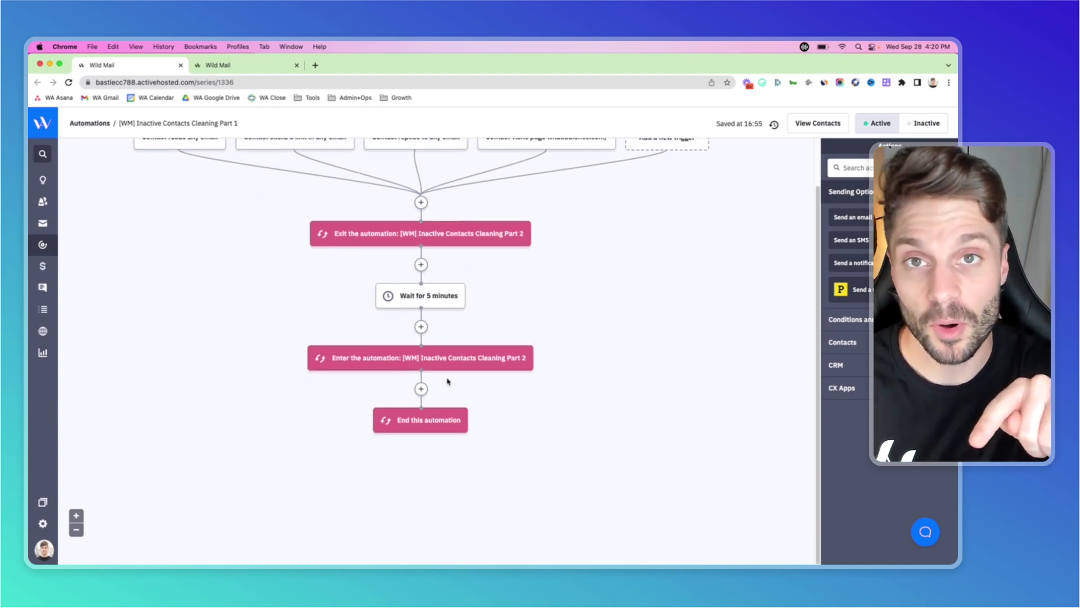
{"action": "scroll", "coordinate": [585, 369], "scroll_direction": "up", "scroll_amount": 2}
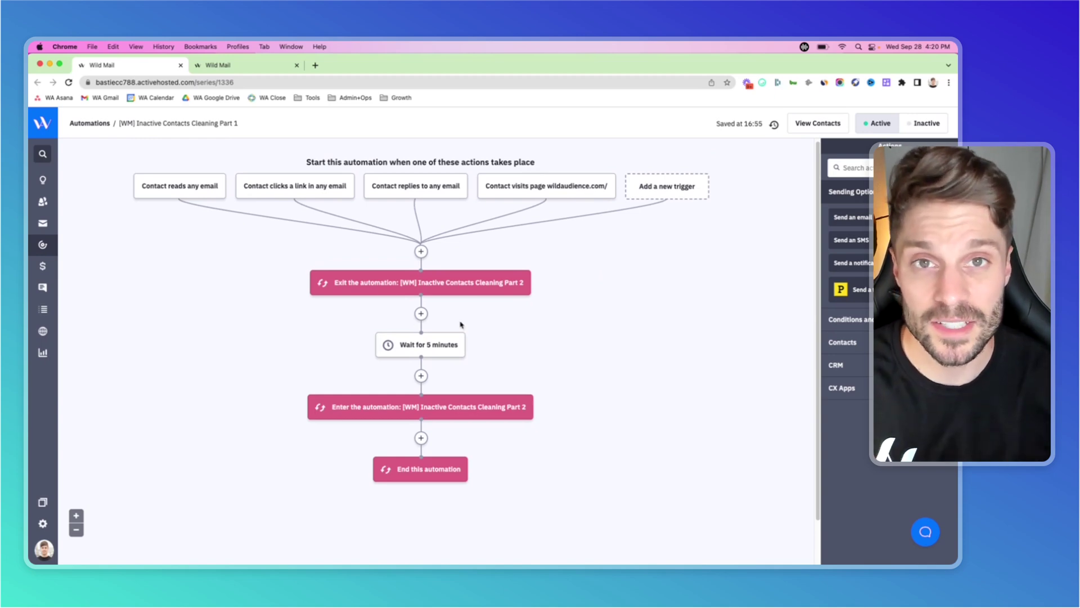
{"action": "left_click", "coordinate": [259, 66]}
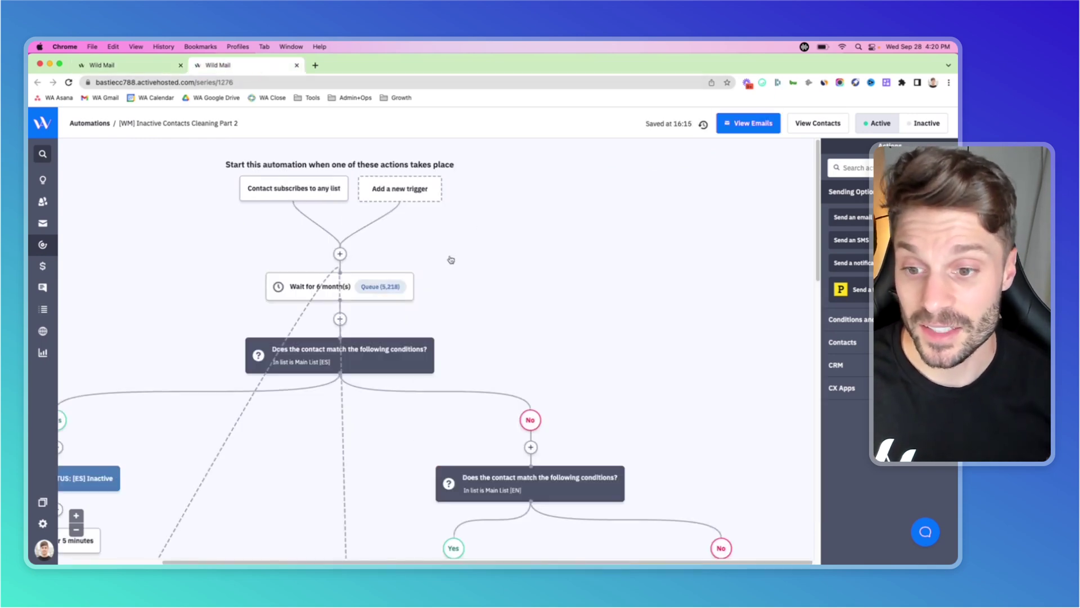
{"action": "scroll", "coordinate": [477, 277], "scroll_direction": "down", "scroll_amount": 15}
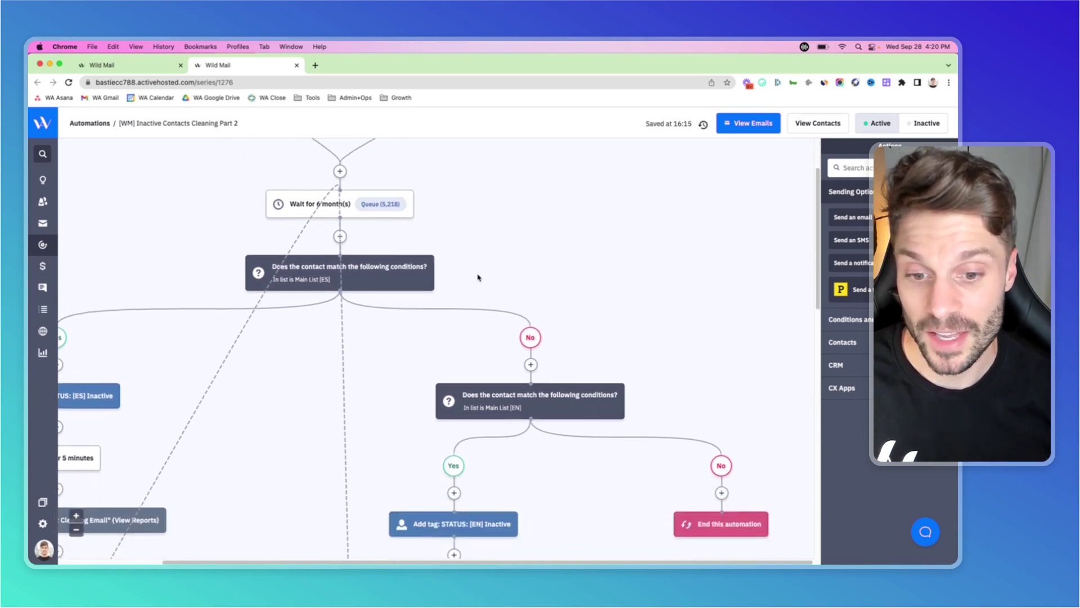
{"action": "scroll", "coordinate": [570, 331], "scroll_direction": "up", "scroll_amount": 9}
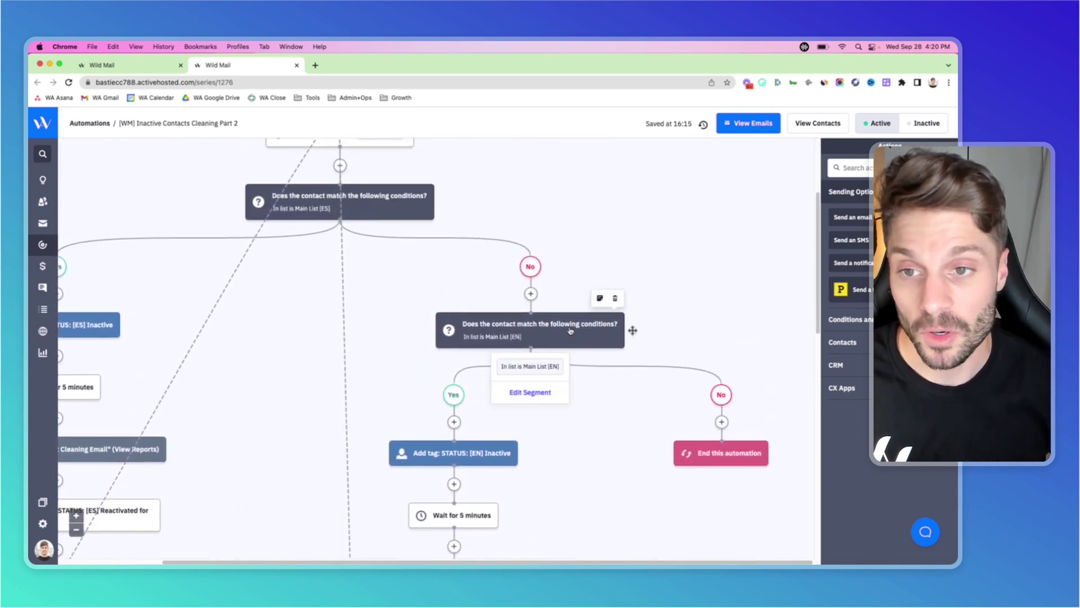
{"action": "scroll", "coordinate": [570, 331], "scroll_direction": "up", "scroll_amount": 4}
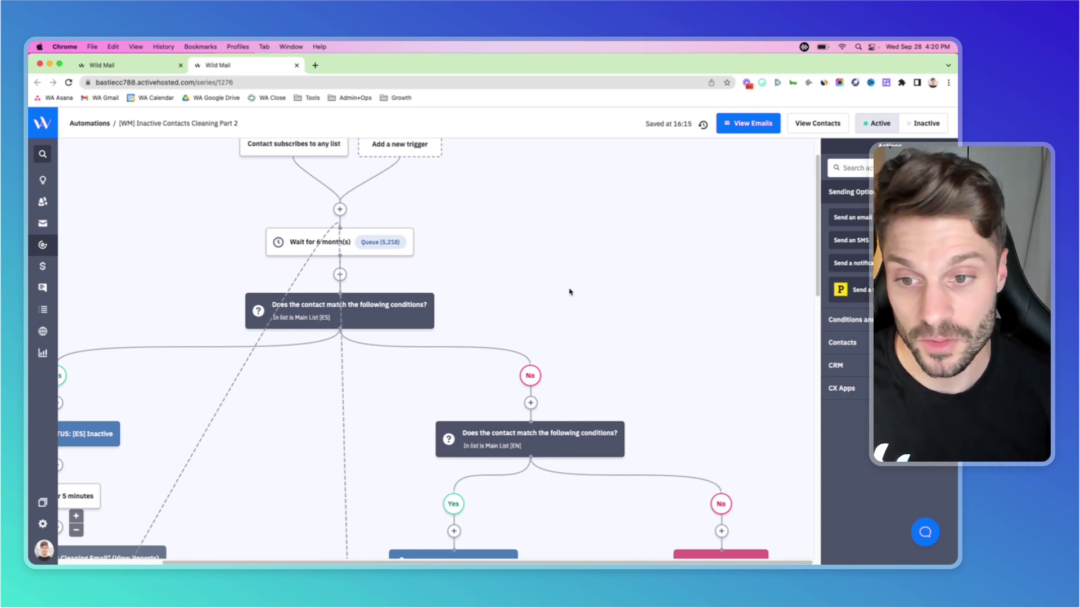
{"action": "scroll", "coordinate": [570, 291], "scroll_direction": "down", "scroll_amount": 7}
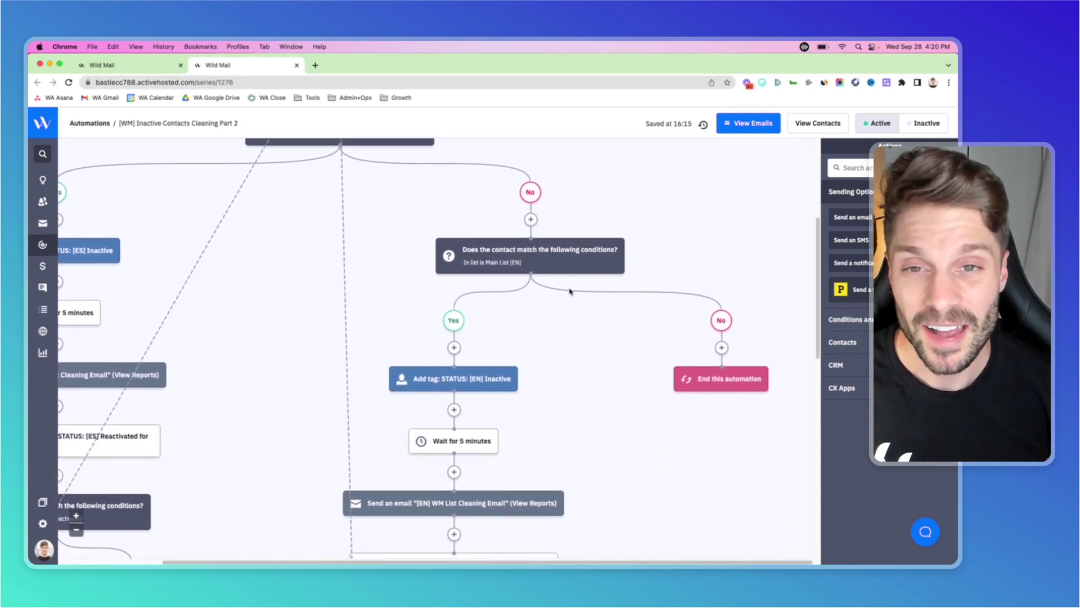